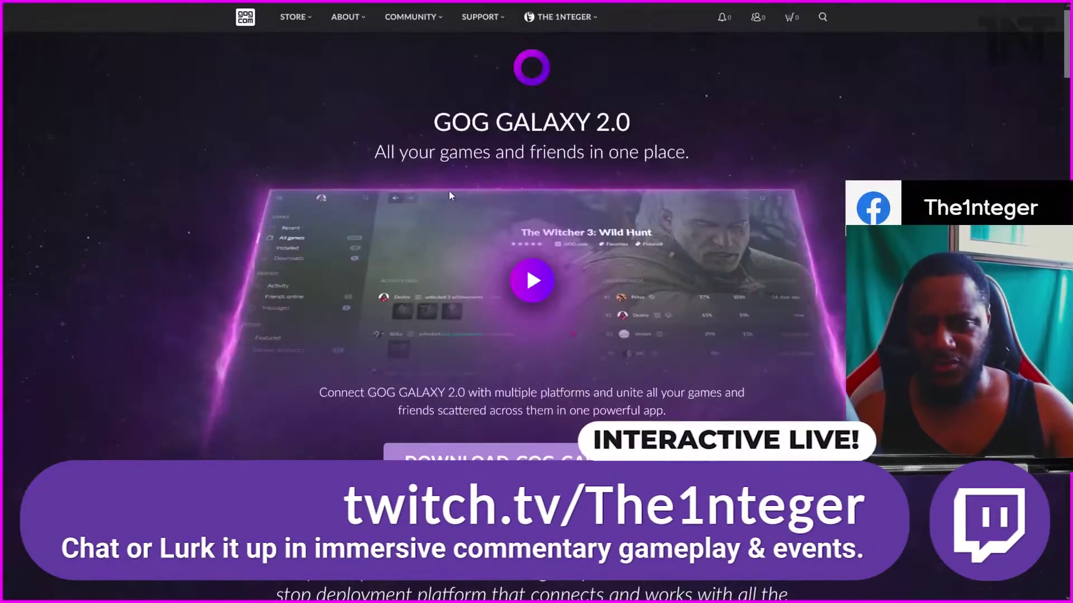
Step: Look over the store categories and the GOG GALAXY 2.0 download page
mouse_move(295, 16)
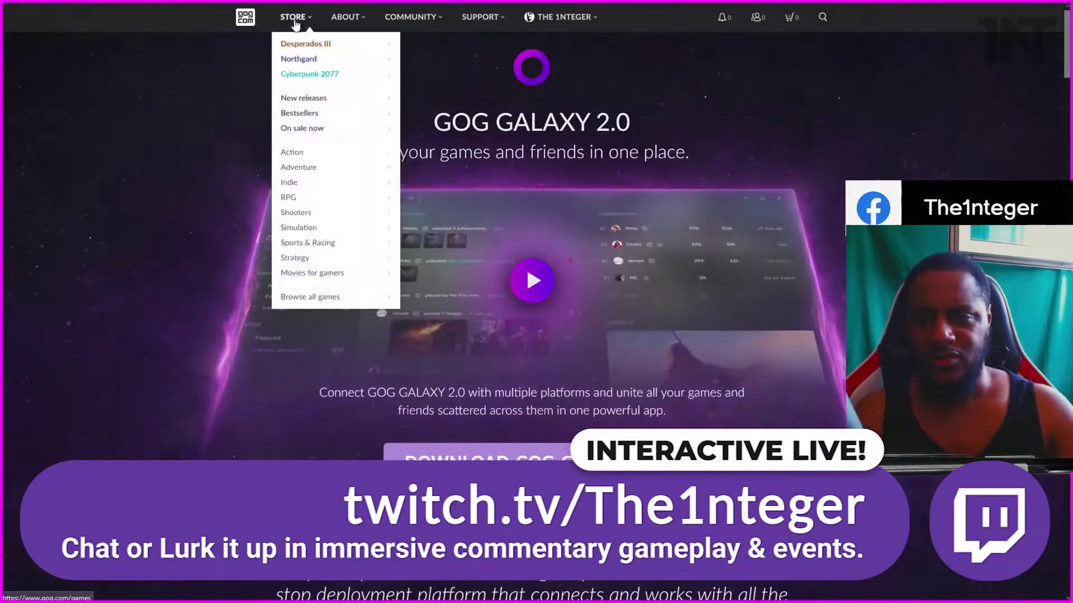
left_click(315, 296)
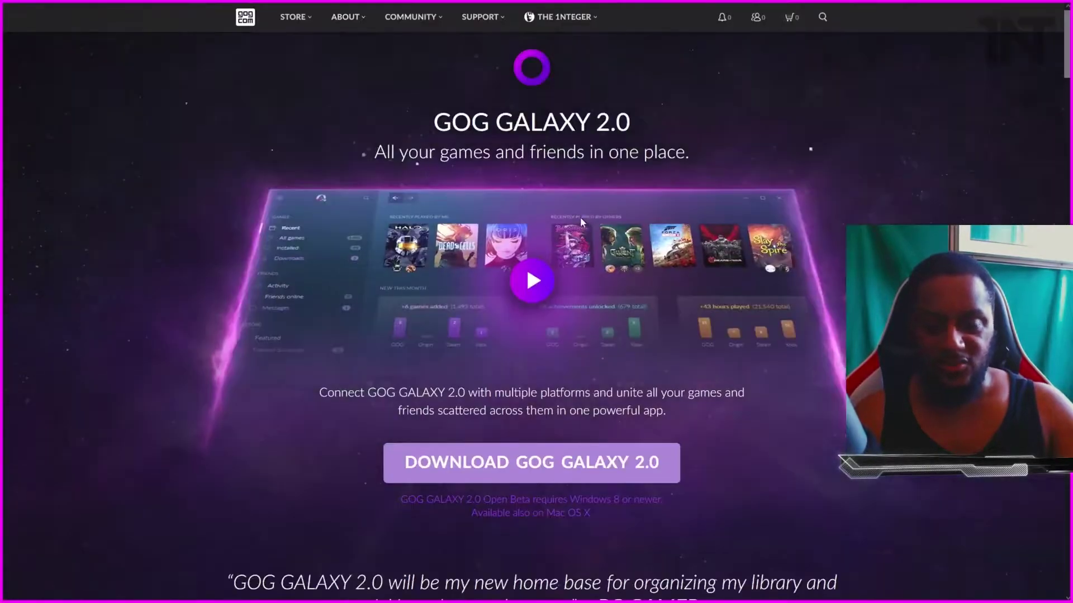
scroll(606, 441, "down", 2)
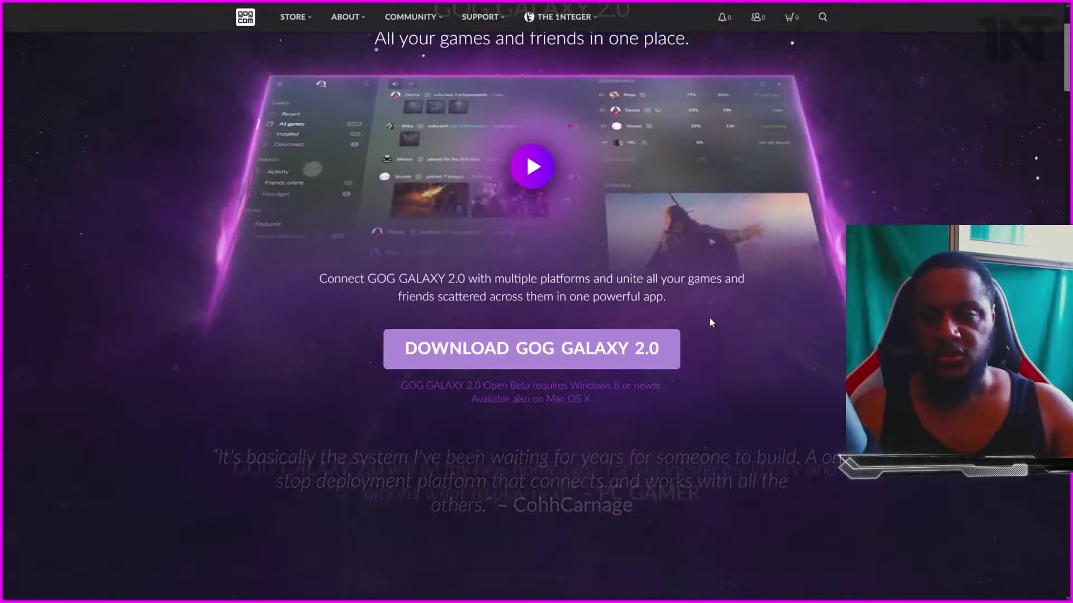
Step: Switch to the GOG Galaxy client and review the official and community platform integrations in its settings
key("alt+Tab")
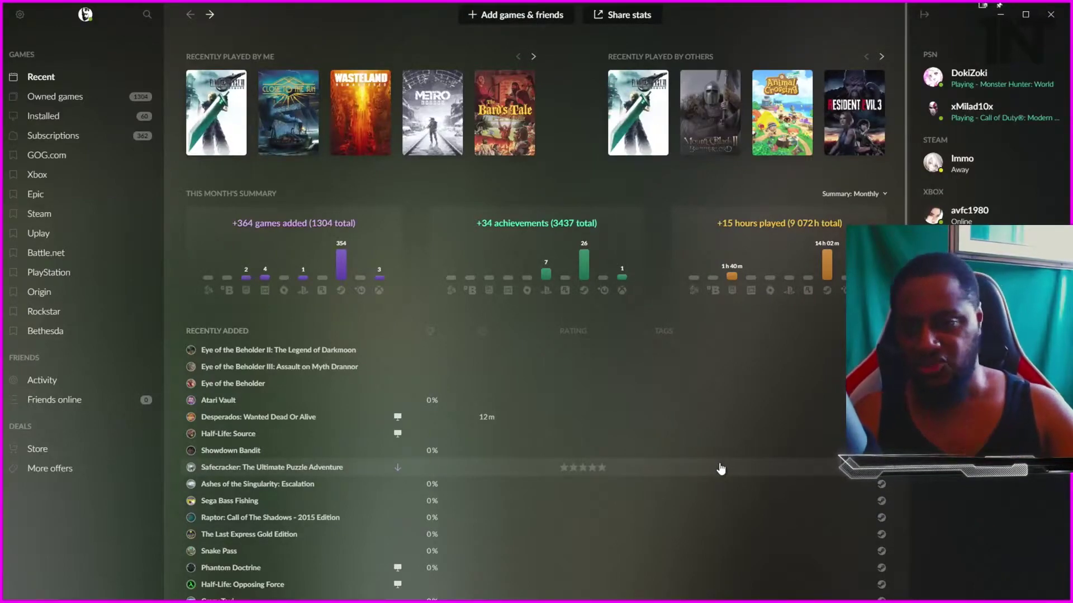
left_click(20, 16)
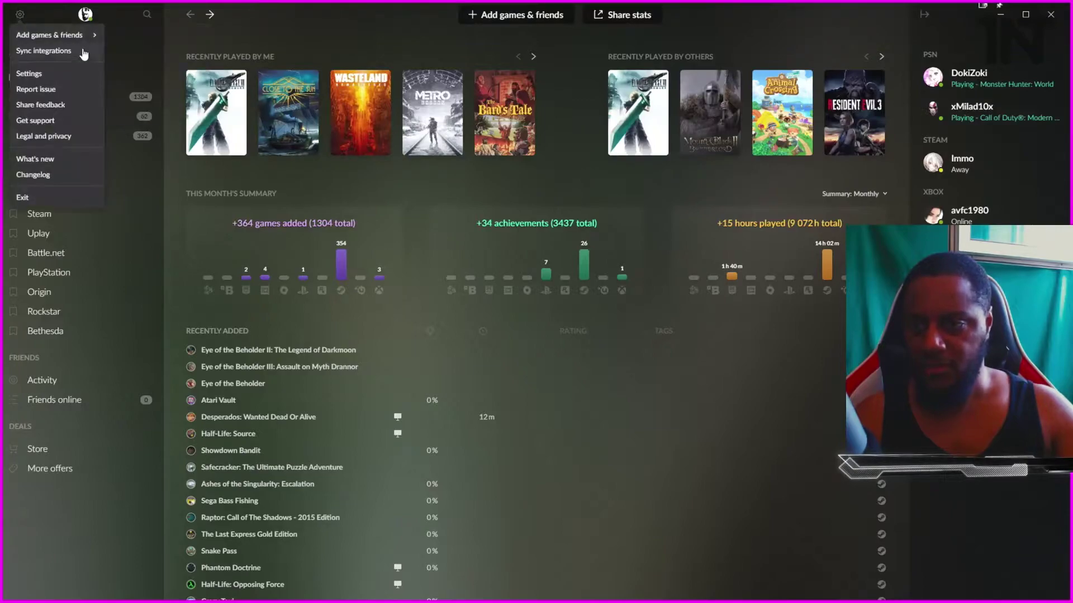
left_click(48, 75)
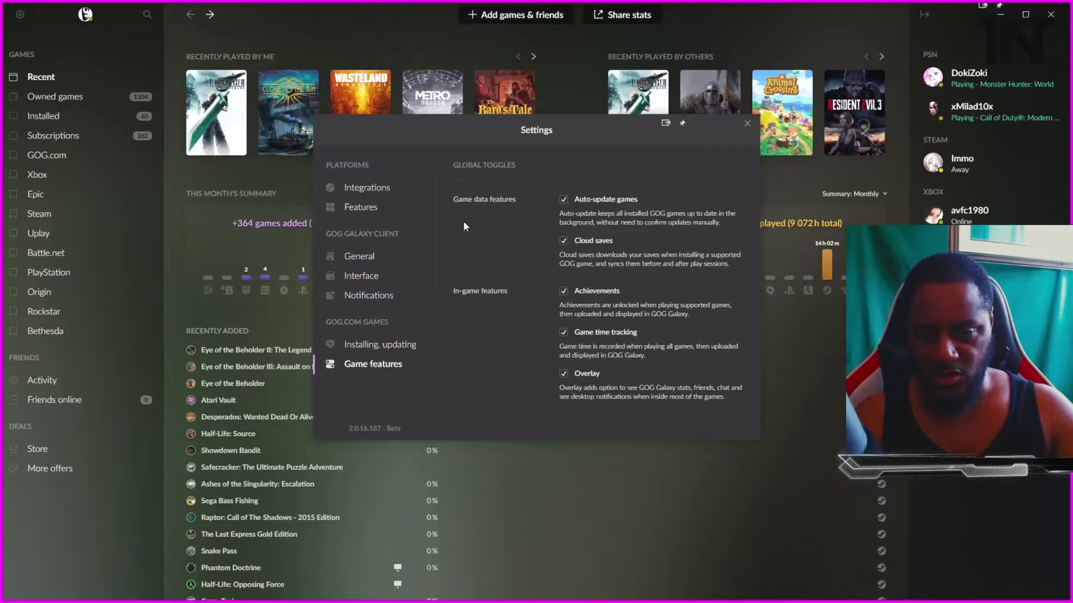
left_click(371, 191)
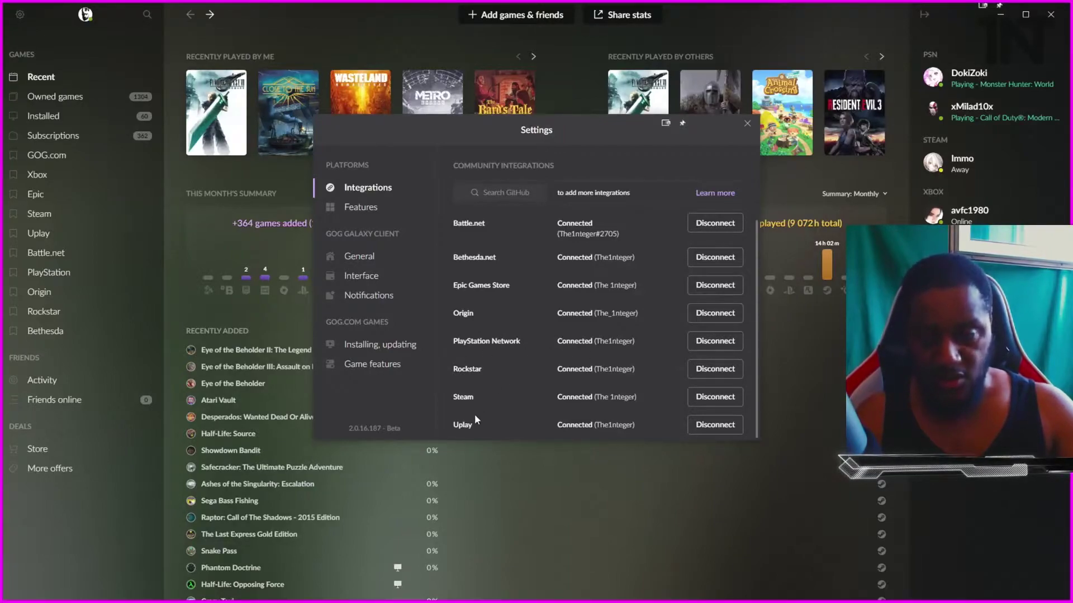
scroll(513, 390, "up", 3)
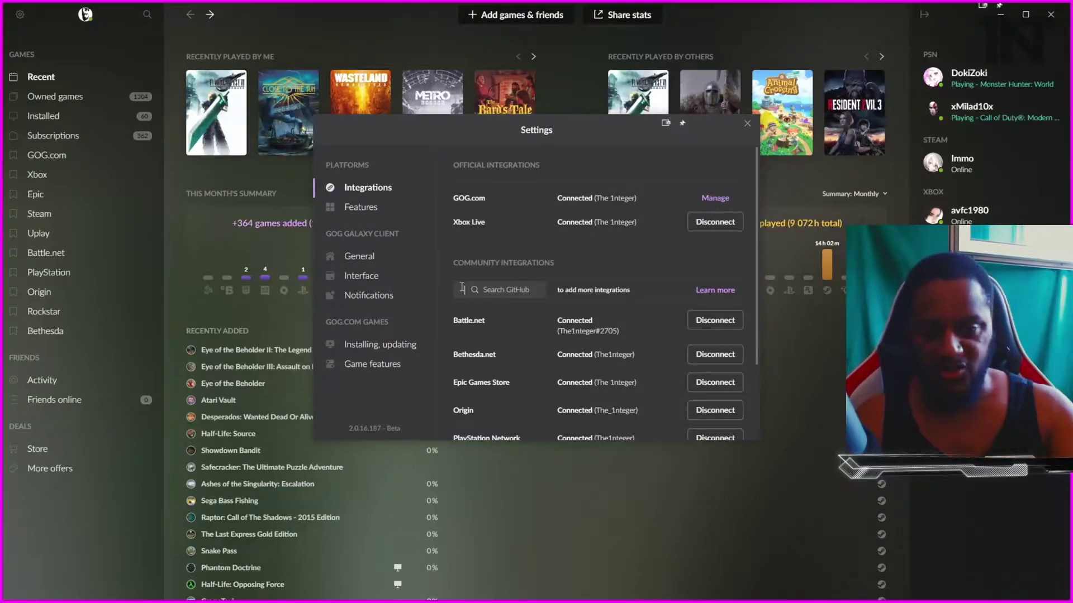
scroll(606, 341, "down", 3)
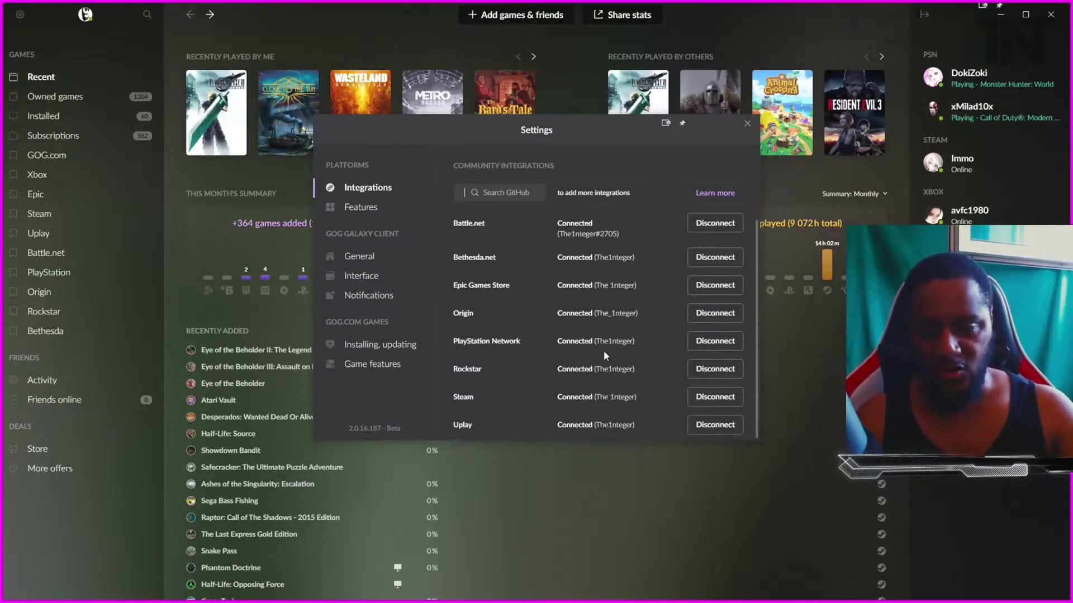
scroll(598, 382, "down", 1)
scroll(603, 313, "up", 4)
scroll(606, 249, "down", 3)
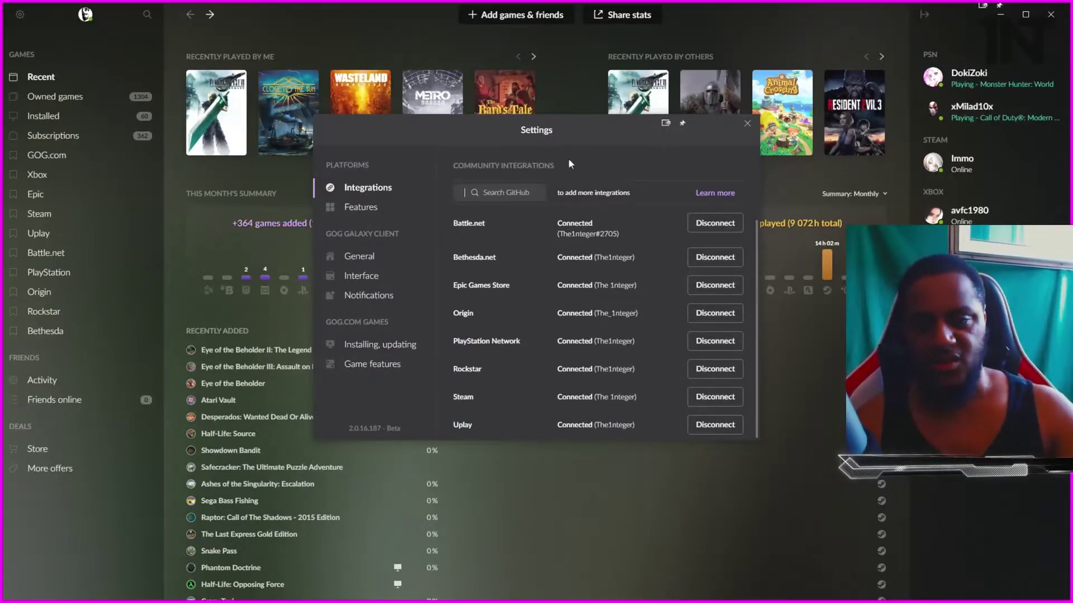
left_click(748, 122)
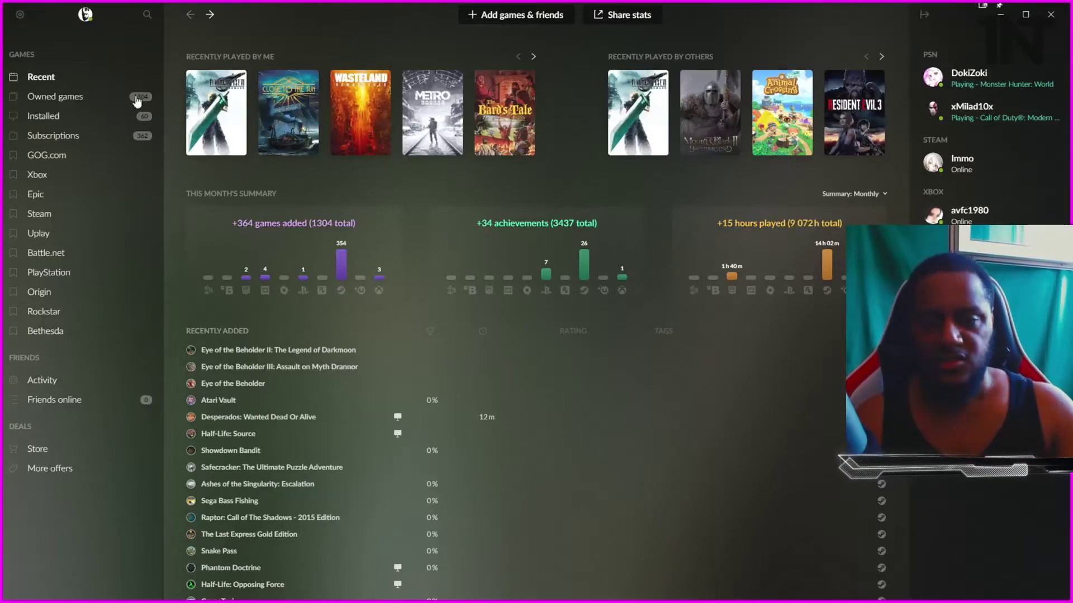
Step: Search games and friends for "assass", look through the matching titles, and open the Assassin's Creed II game page
left_click(147, 17)
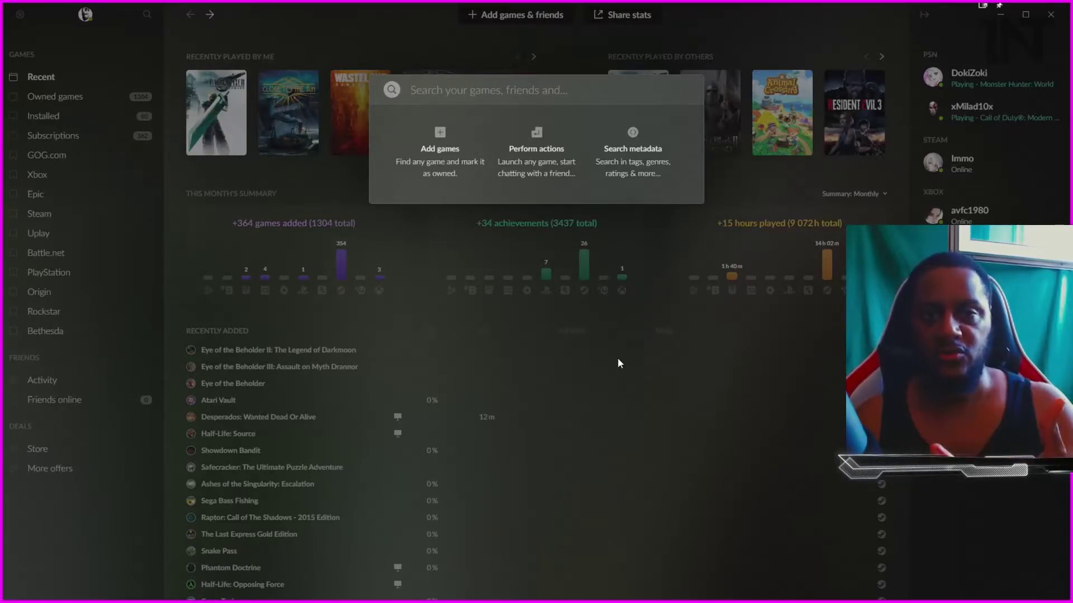
type("as")
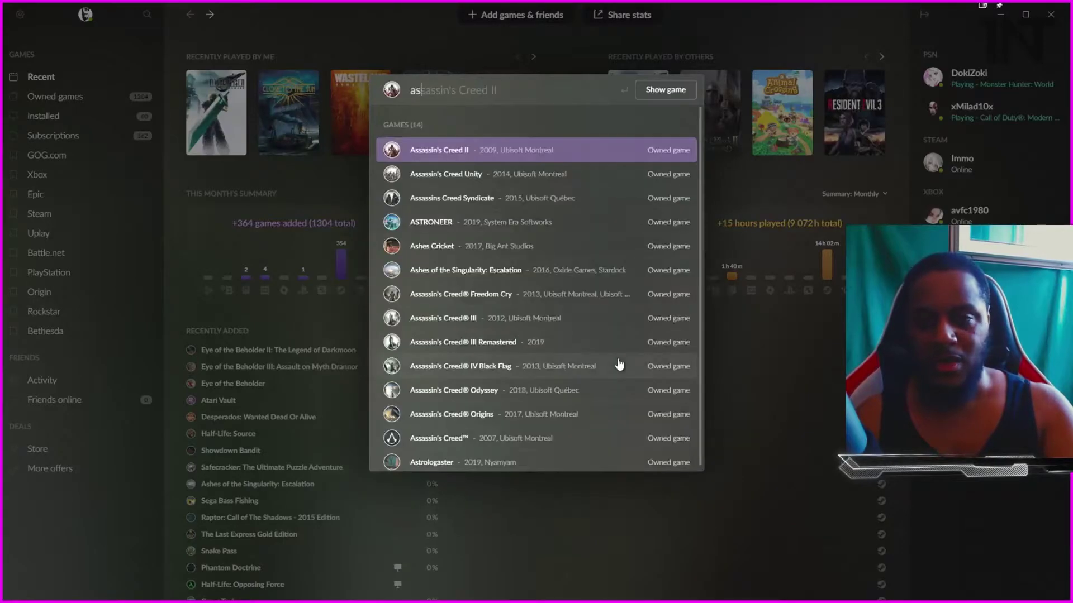
type("sass")
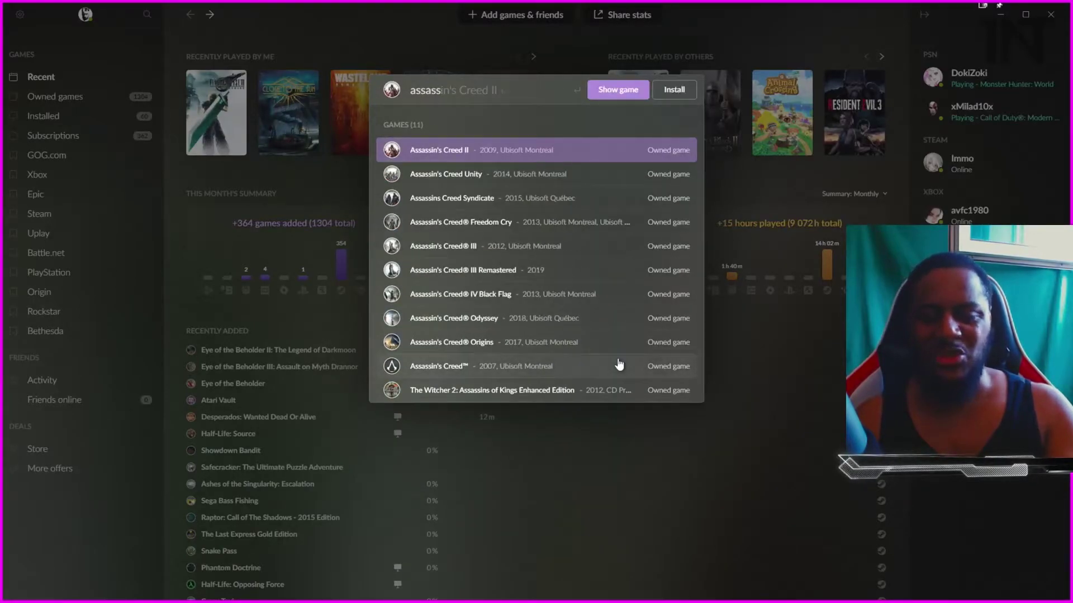
type("i")
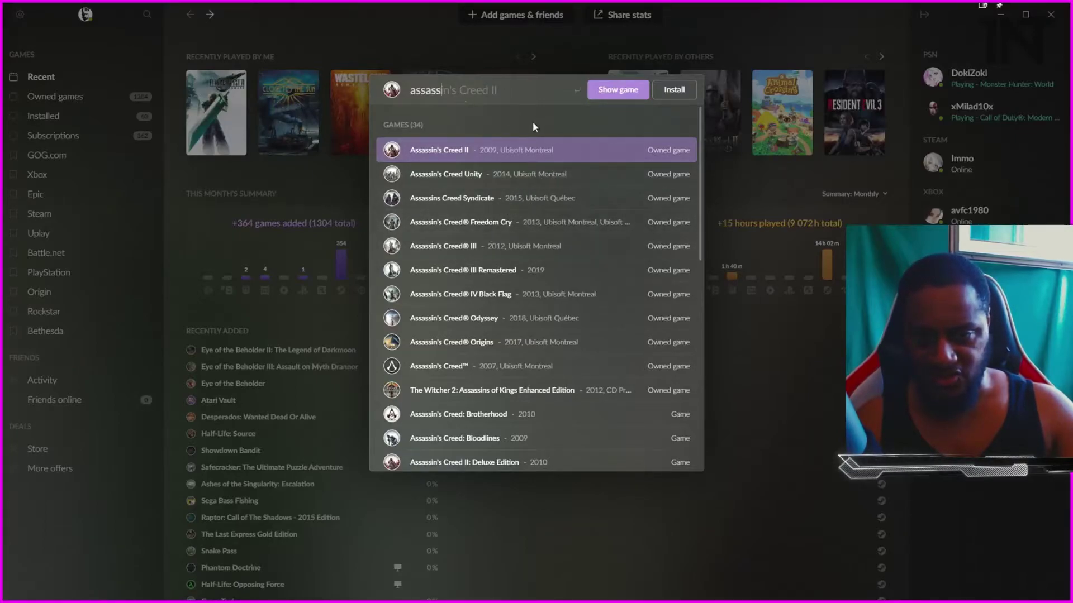
scroll(544, 180, "down", 2)
scroll(529, 180, "up", 2)
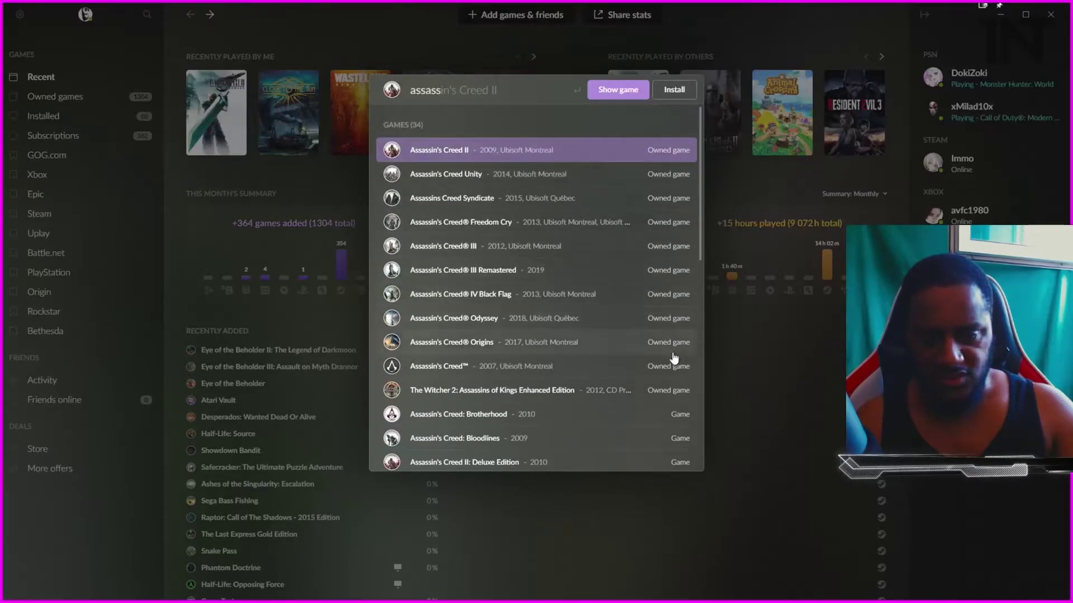
scroll(645, 334, "down", 2)
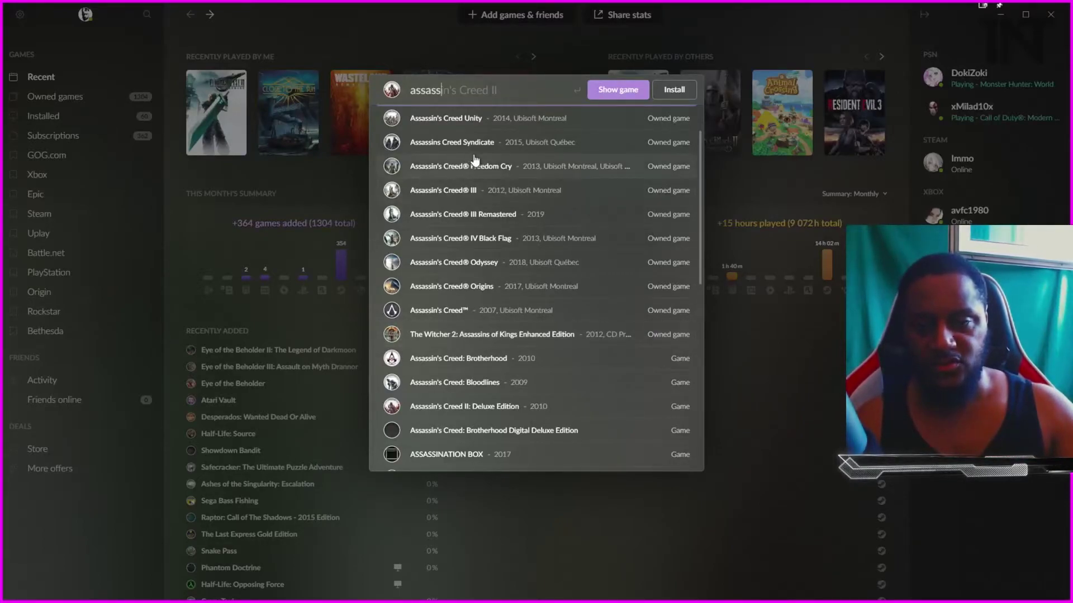
scroll(475, 160, "up", 1)
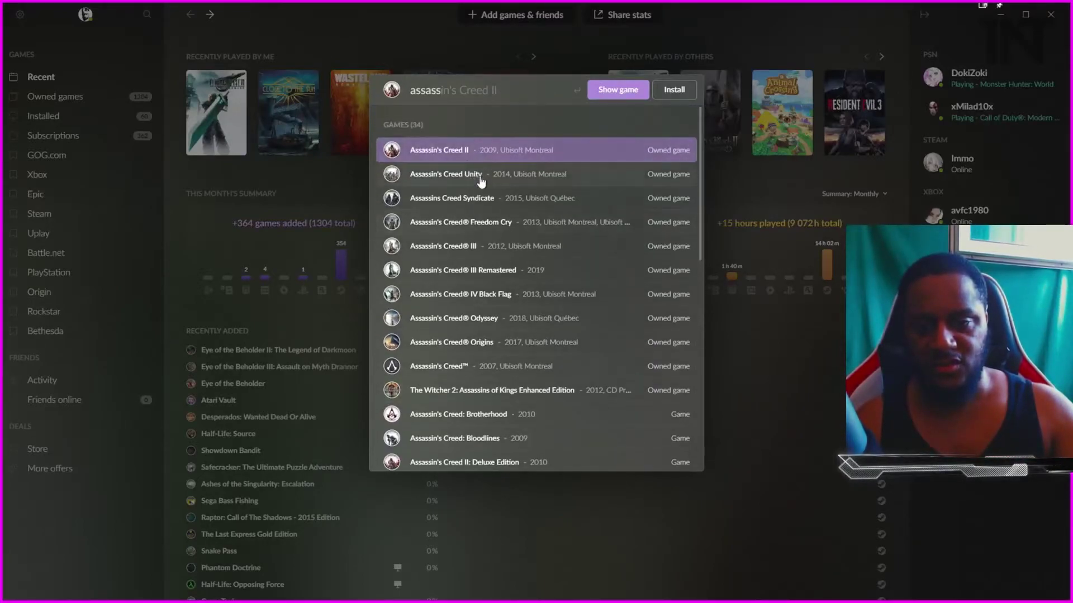
left_click(455, 151)
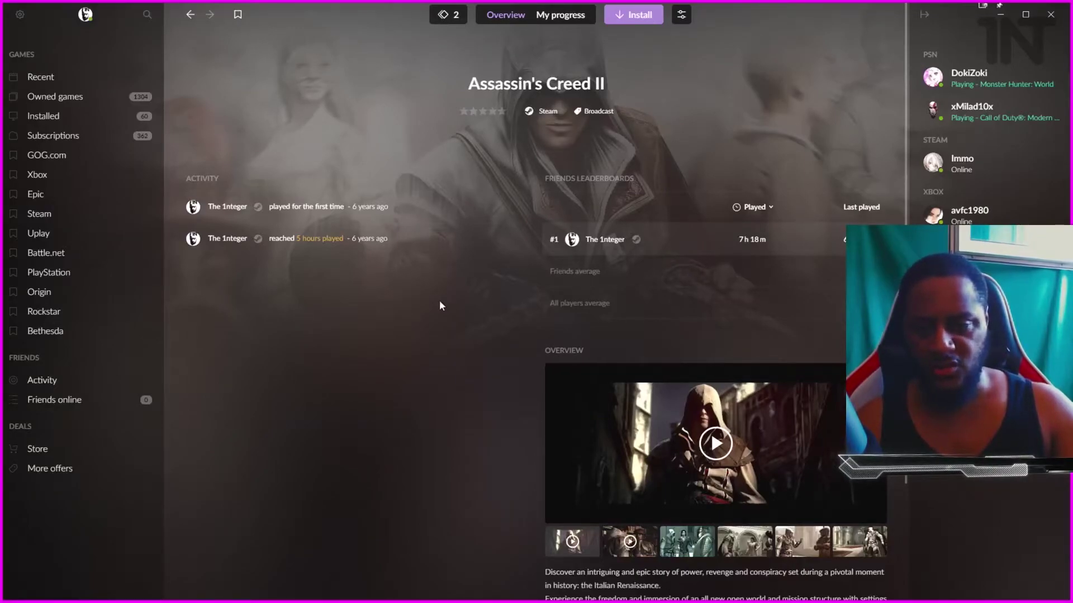
Step: View the game page of Assassin's Creed Unity and that of Assassin's Creed Valhalla from the same search results
left_click(147, 14)
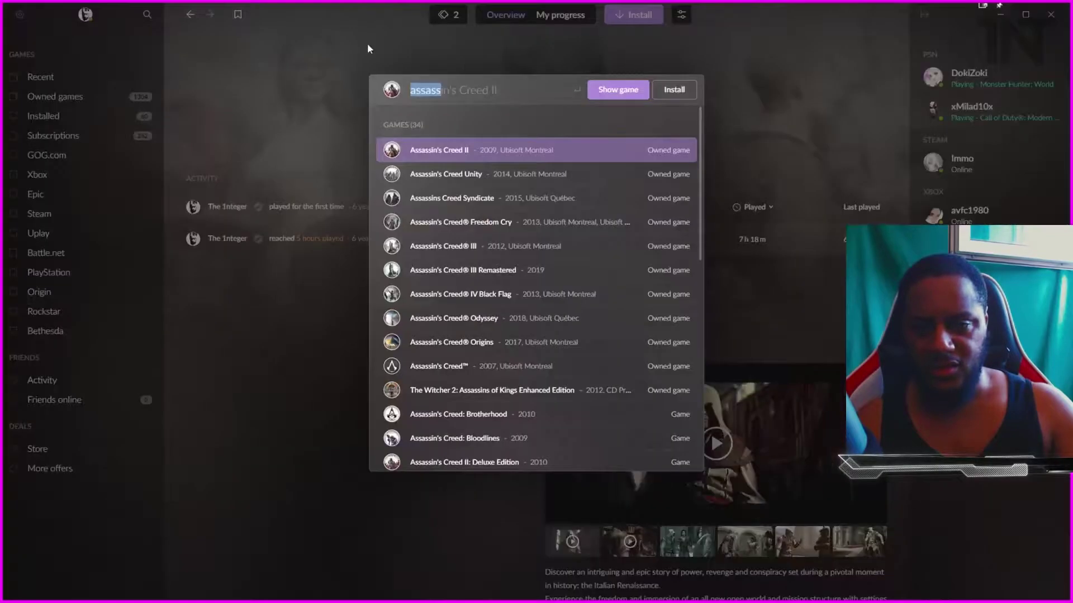
left_click(471, 174)
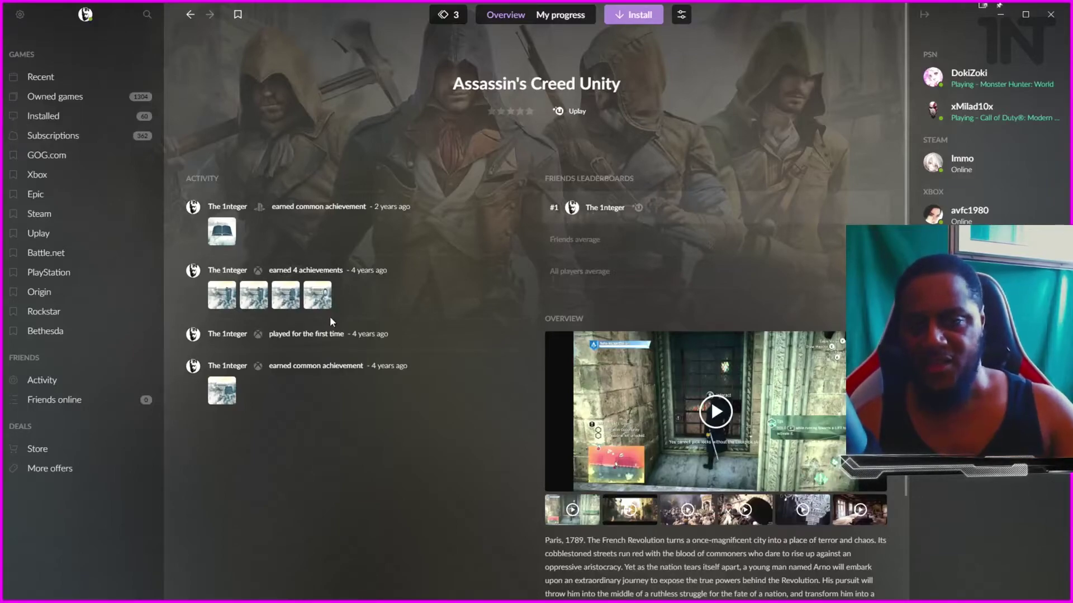
left_click(154, 15)
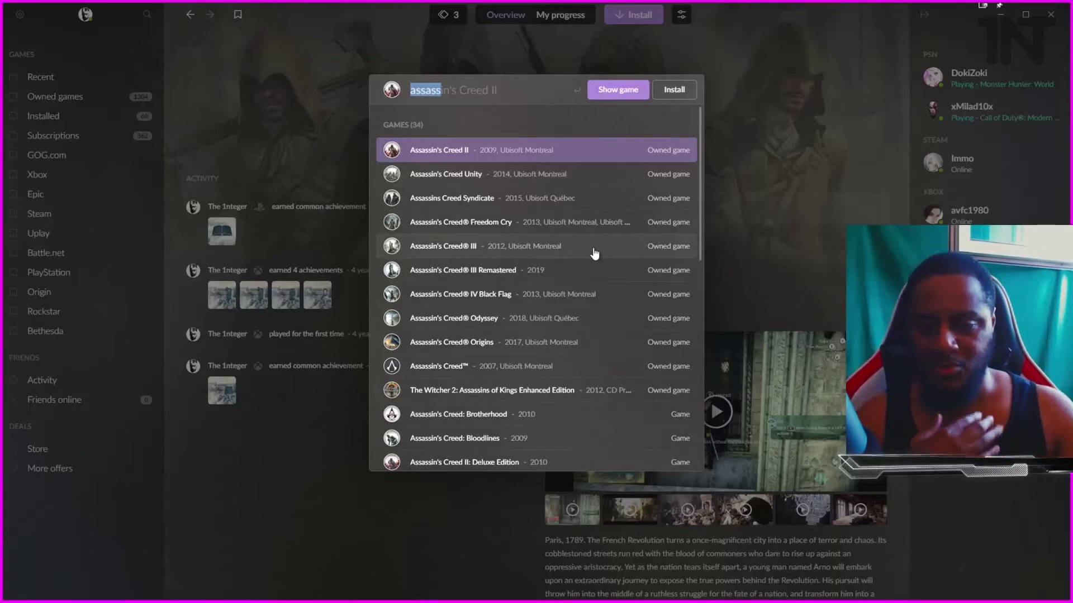
scroll(498, 277, "down", 5)
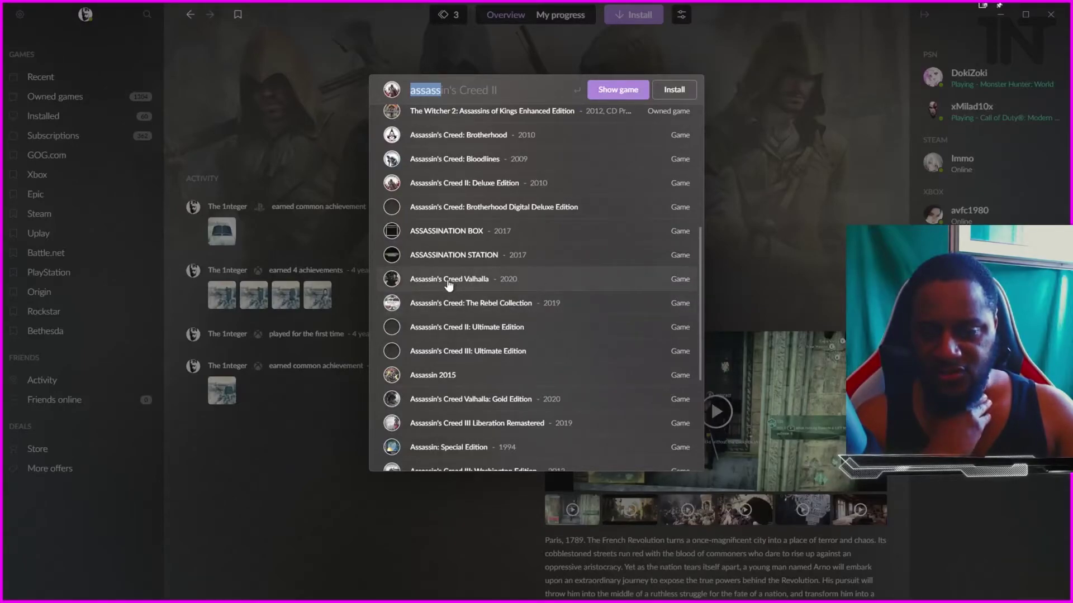
key("Escape")
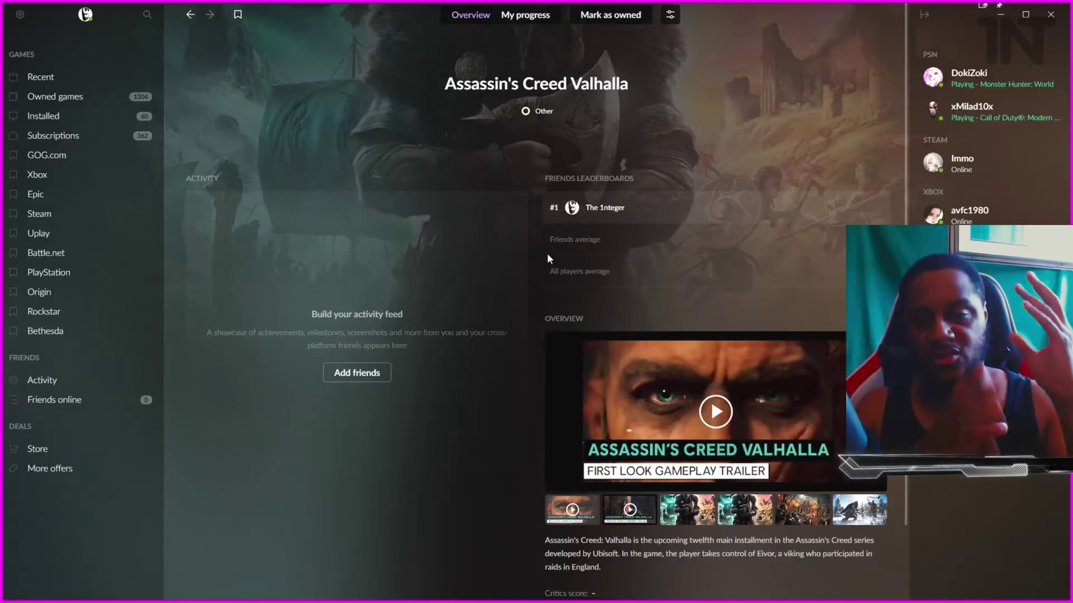
Step: Go back through the visited game pages to the Recent overview
left_click(209, 14)
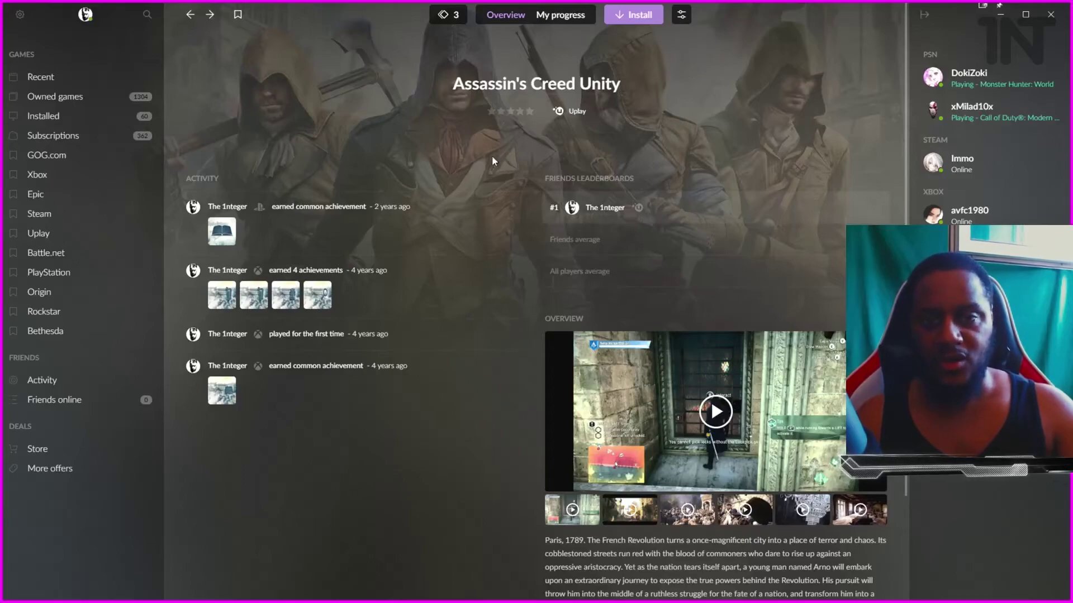
key("alt+Left")
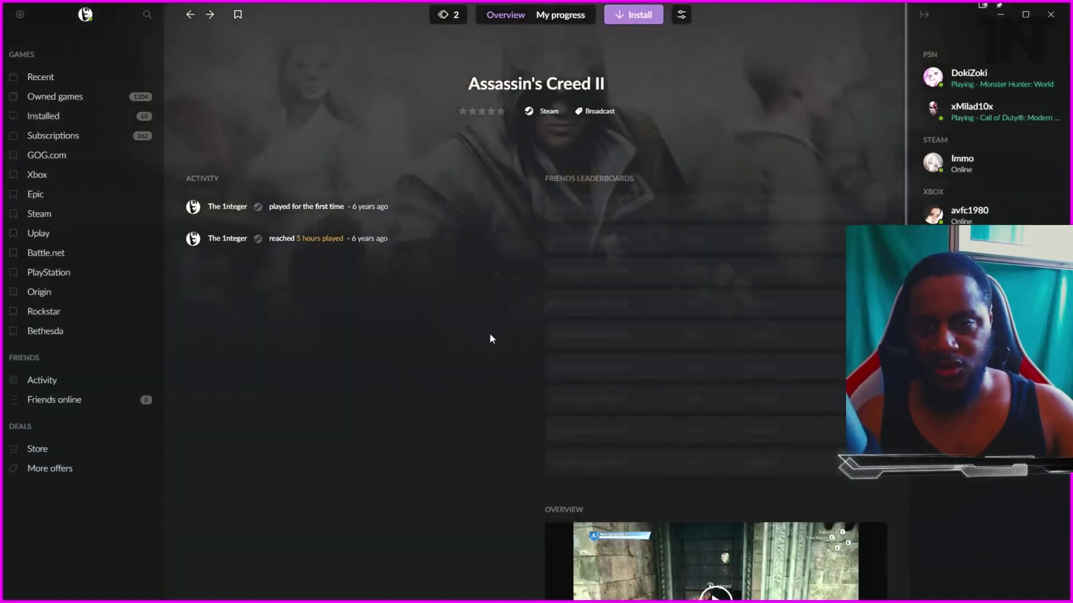
key("alt+Left")
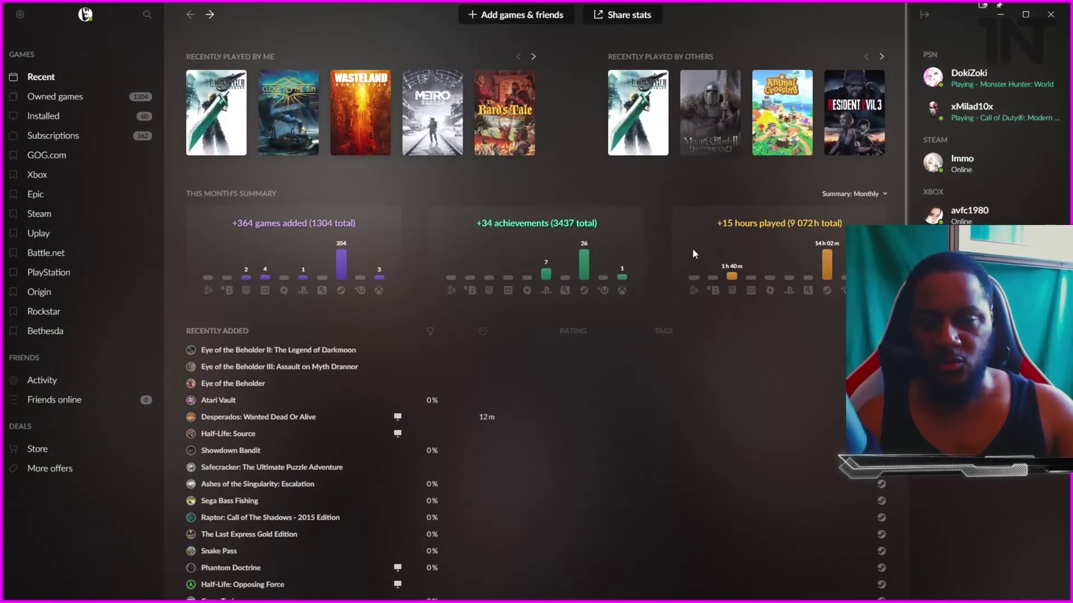
Step: Open the friends Activity feed and look through the recent achievements and leaderboards
left_click(45, 381)
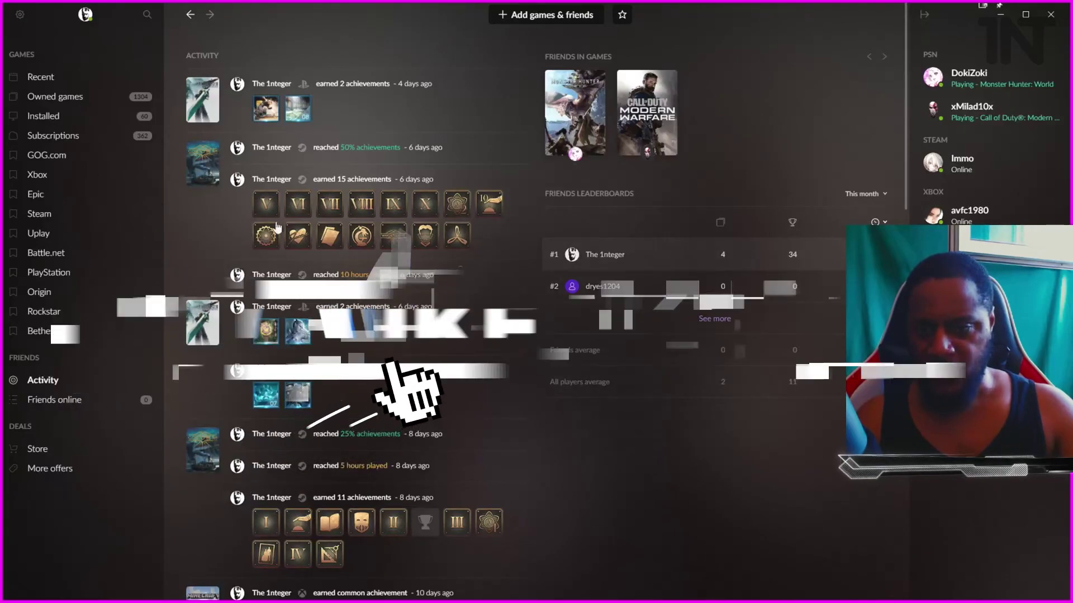
scroll(503, 268, "down", 2)
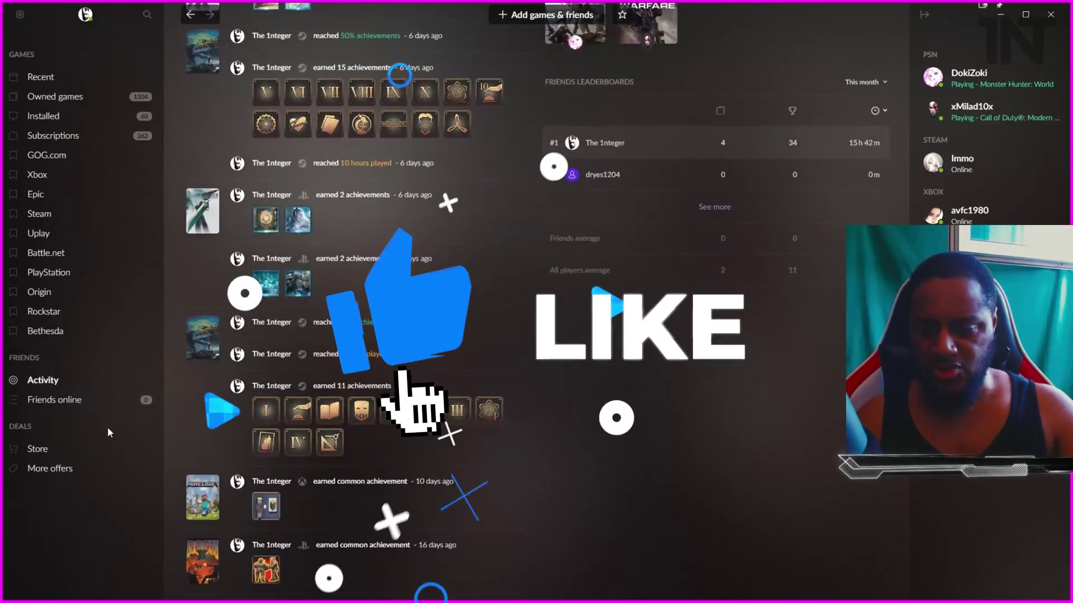